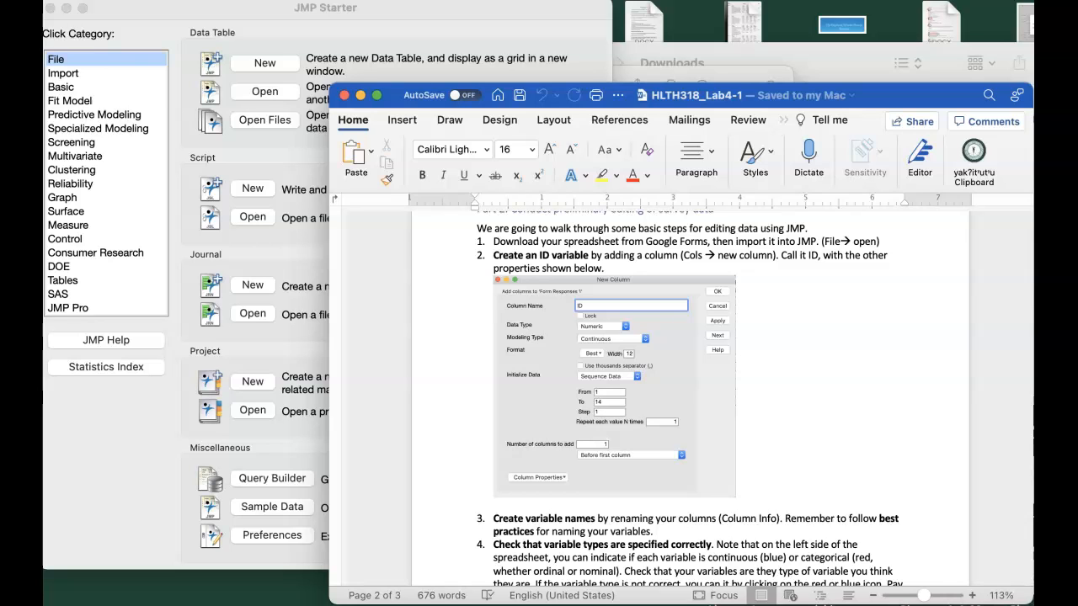
- Switch to JMP and import HLTH 318_Lab 4 Survey Responses.xlsx from Downloads using the Excel Import Wizard's default settings
click(249, 19)
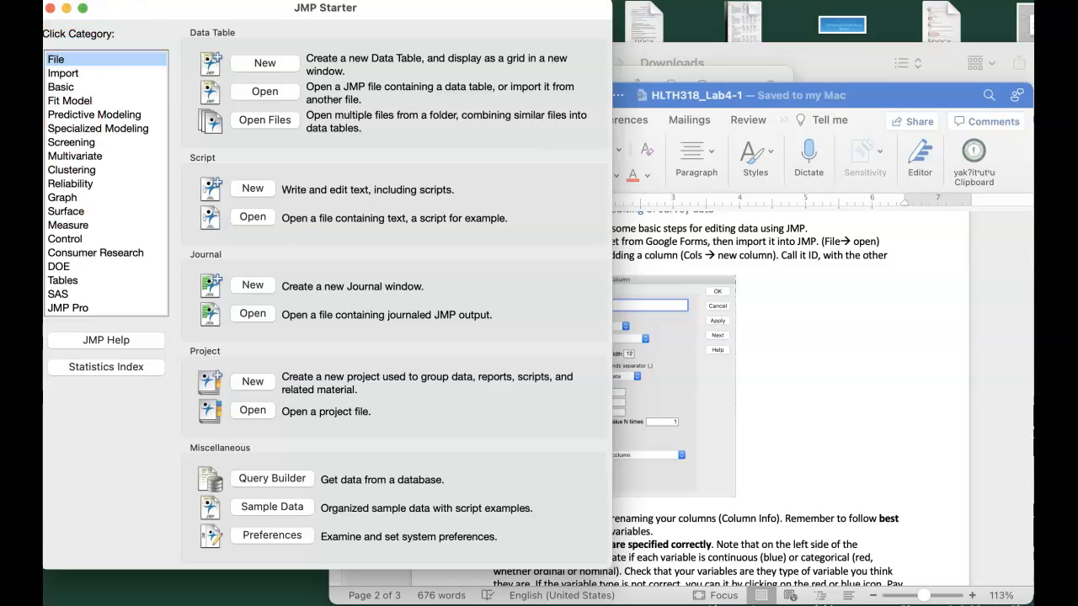
click(123, 2)
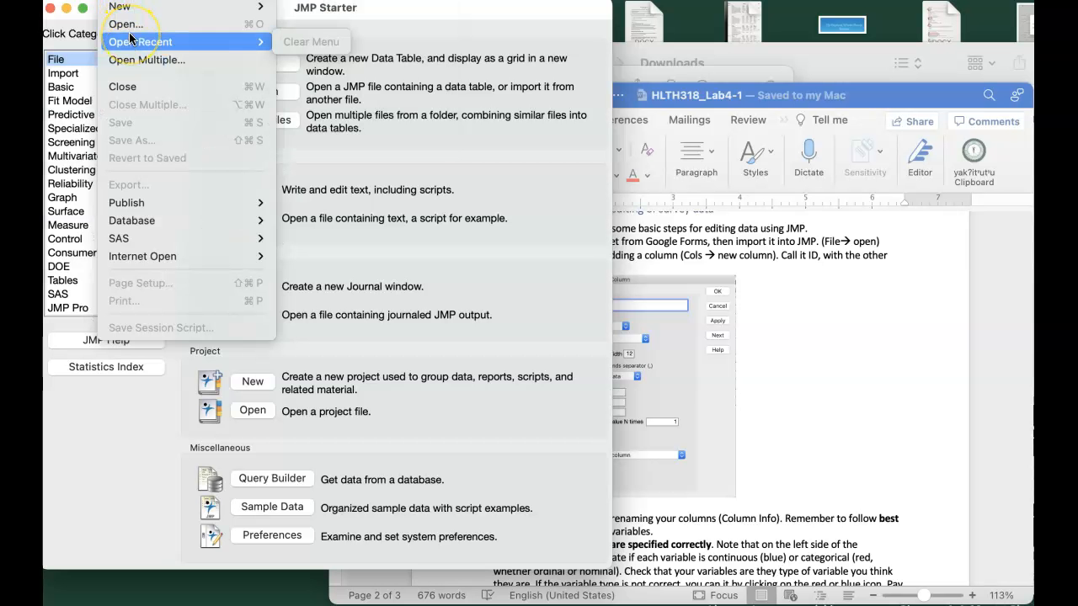
click(127, 27)
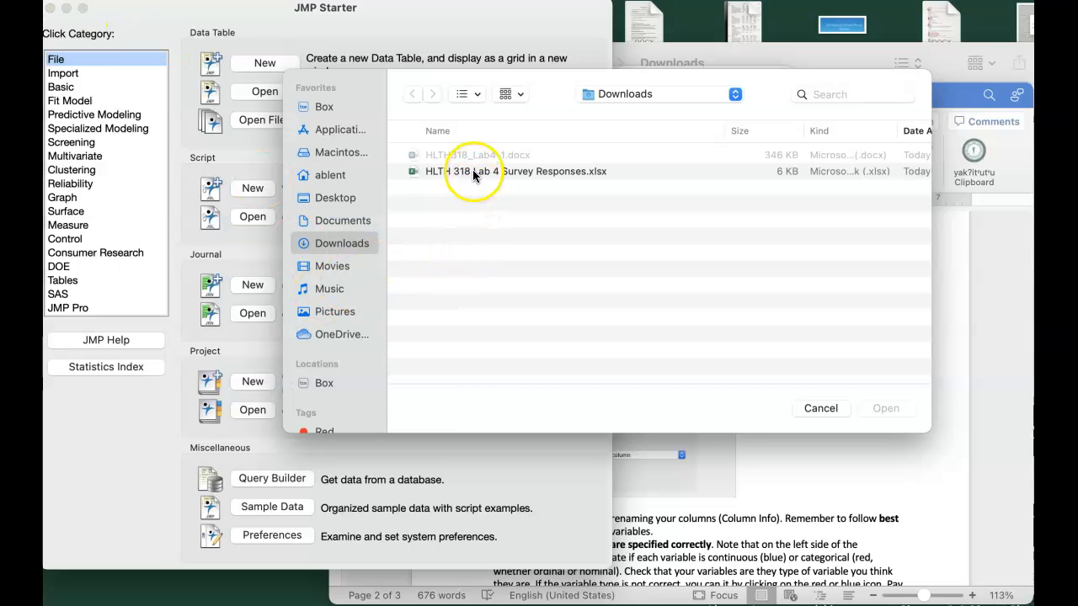
click(474, 172)
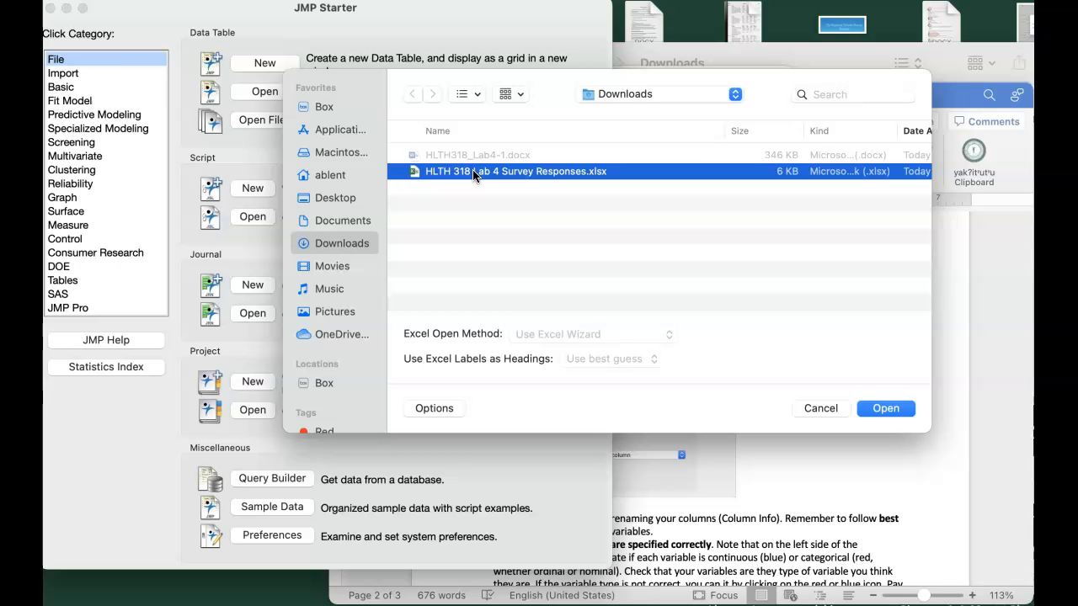
double_click(474, 173)
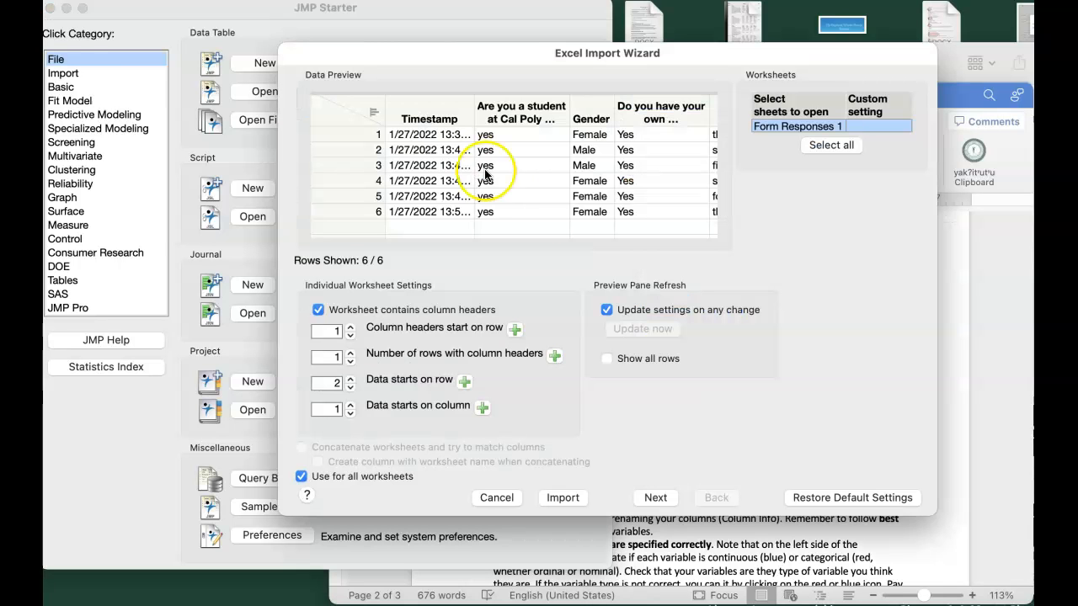
click(563, 498)
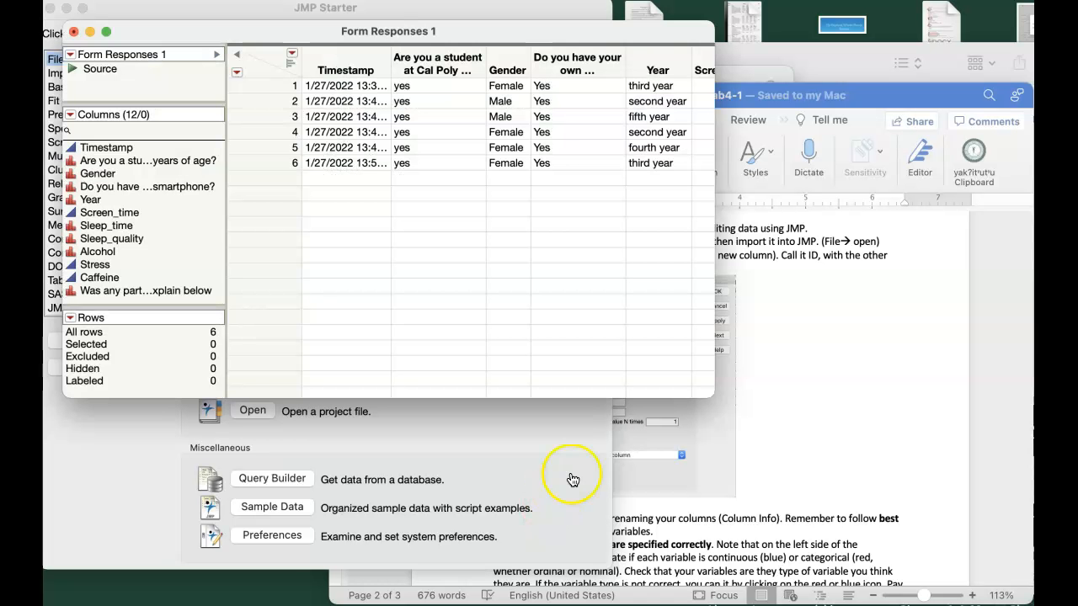
- Enlarge the Form Responses 1 table window and look through all the imported survey columns
drag(714, 398, 1020, 279)
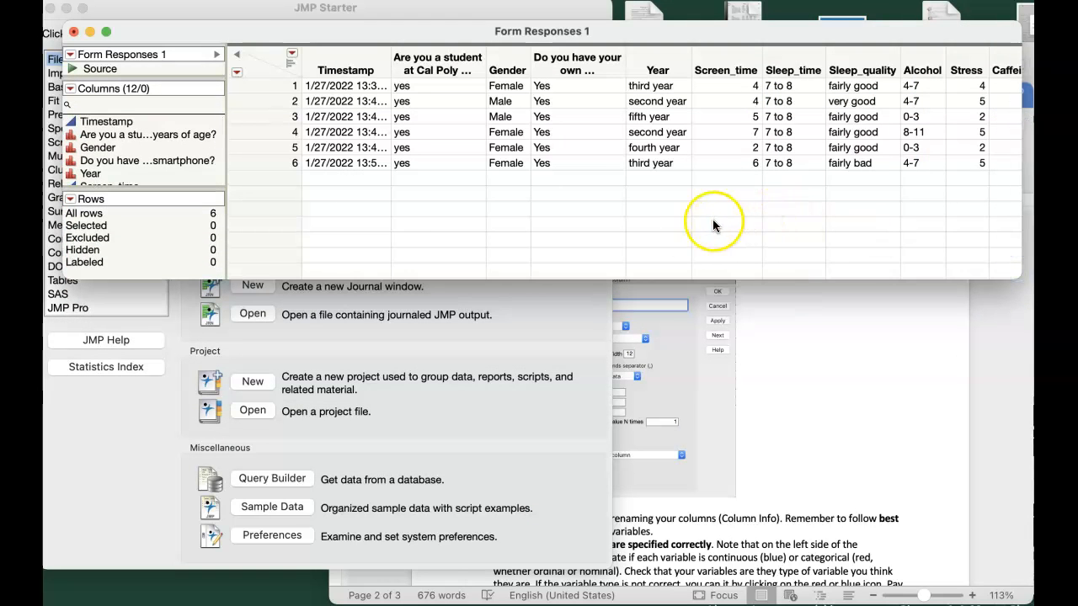
scroll(677, 227, right, 8)
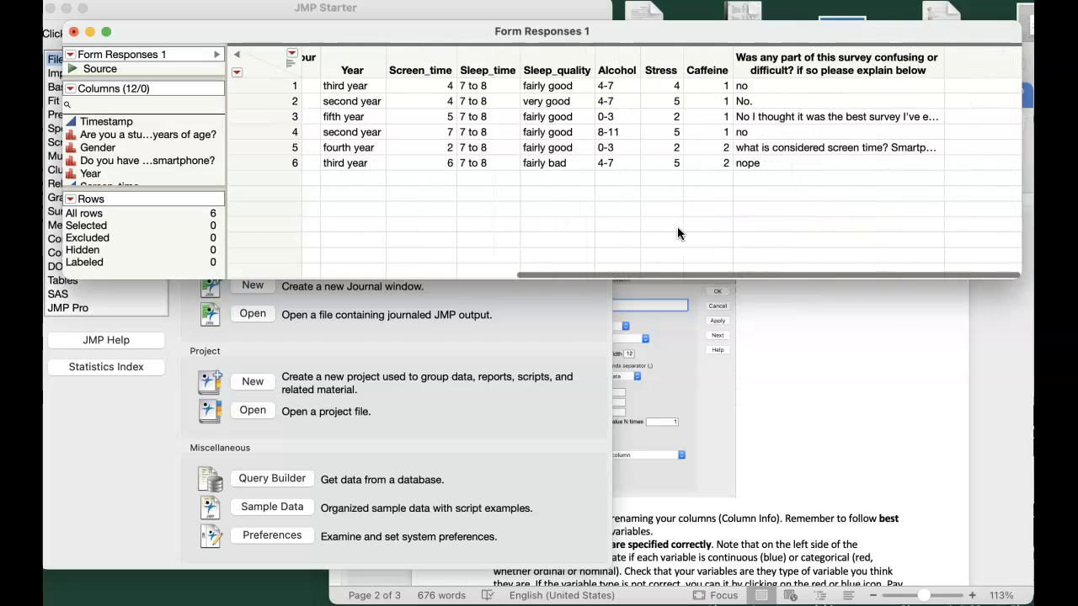
scroll(415, 174, left, 3)
scroll(415, 174, left, 8)
scroll(415, 174, left, 1)
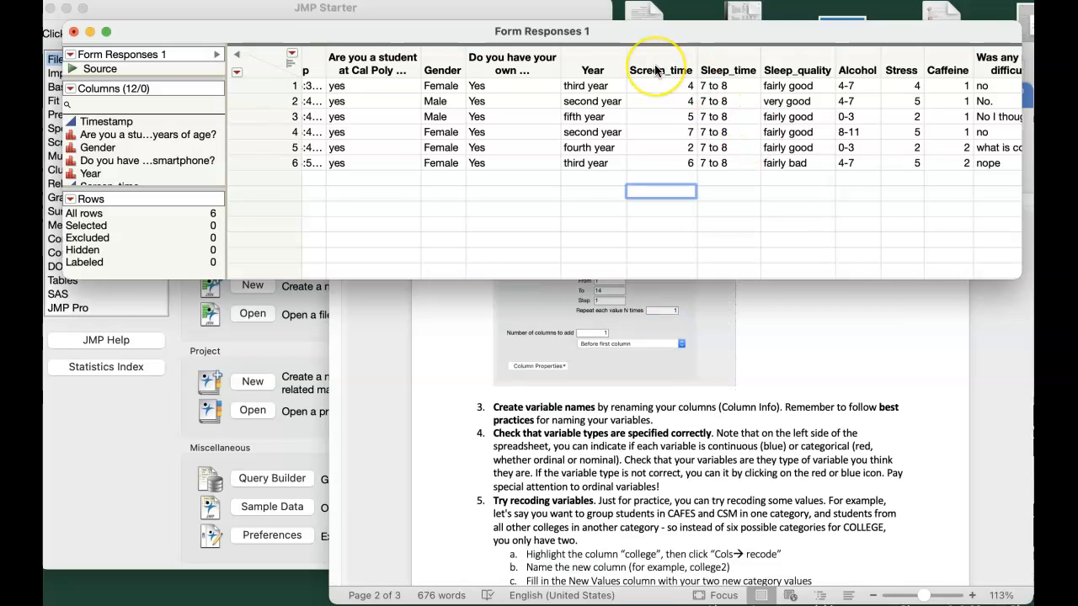
- Review the Screen_time column's name, data type and modeling type in its column info, keeping Numeric and Continuous
click(655, 68)
right_click(655, 70)
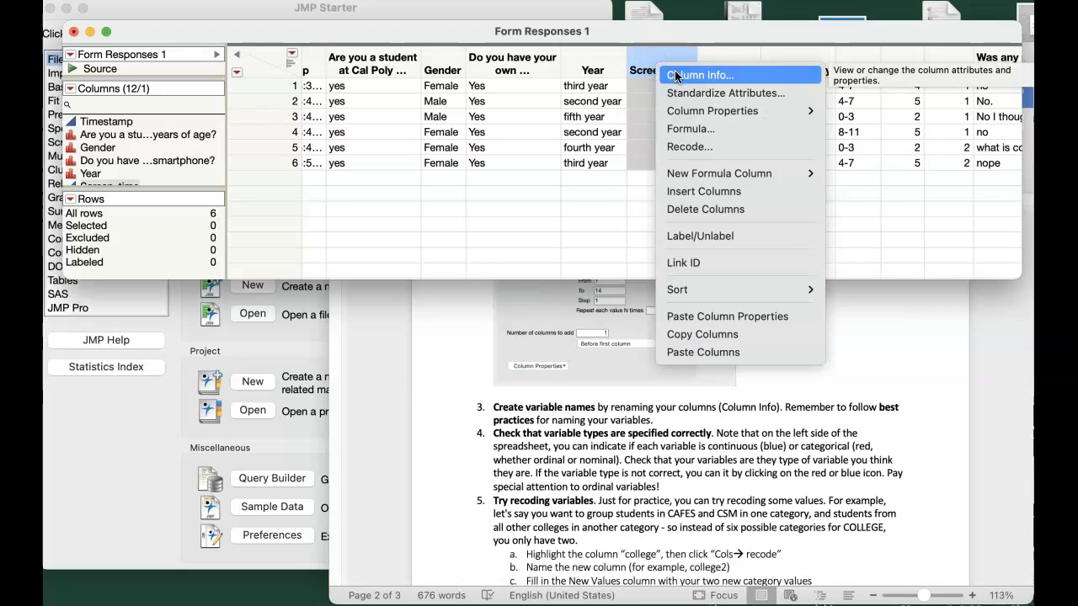
click(675, 75)
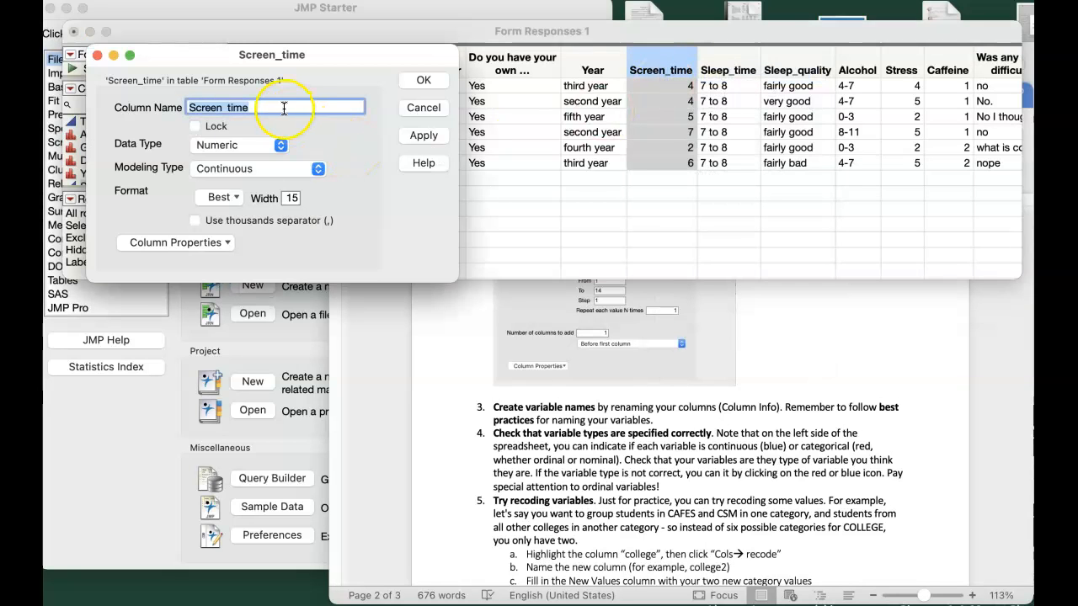
click(283, 109)
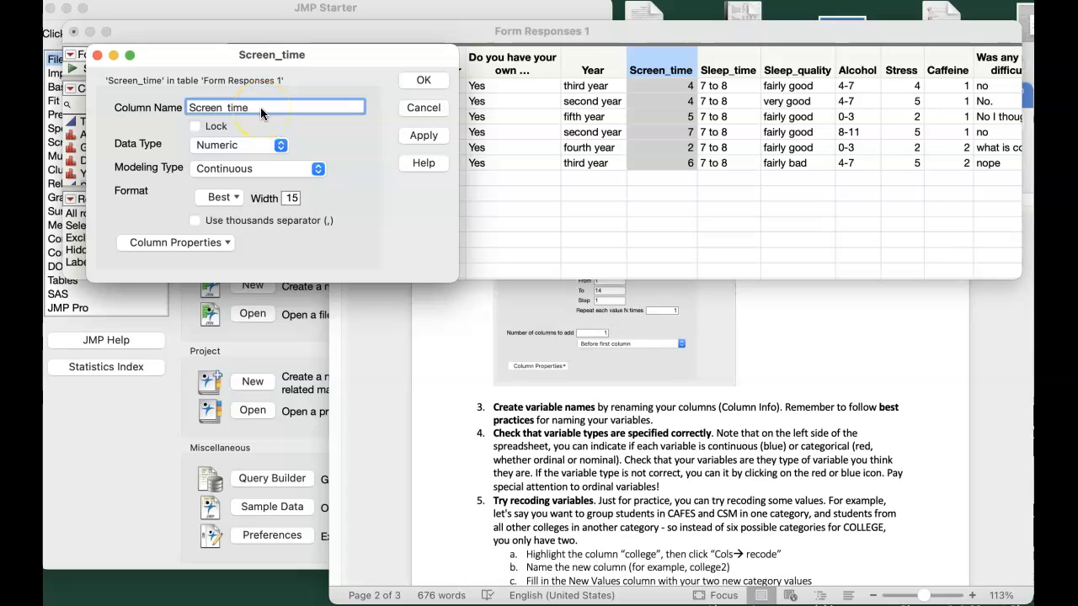
click(280, 148)
click(281, 149)
click(320, 170)
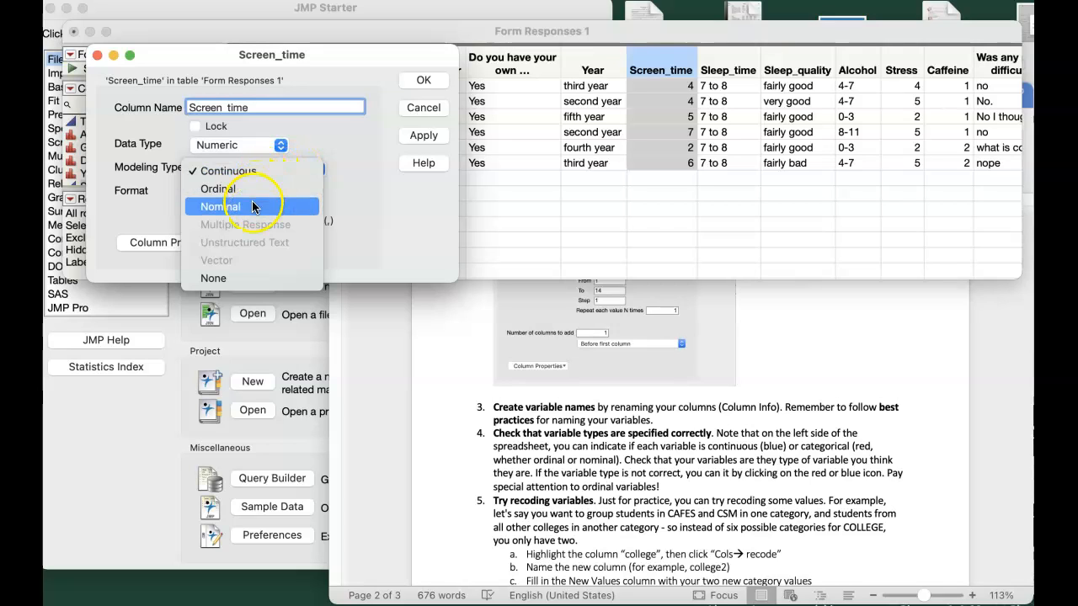
click(286, 171)
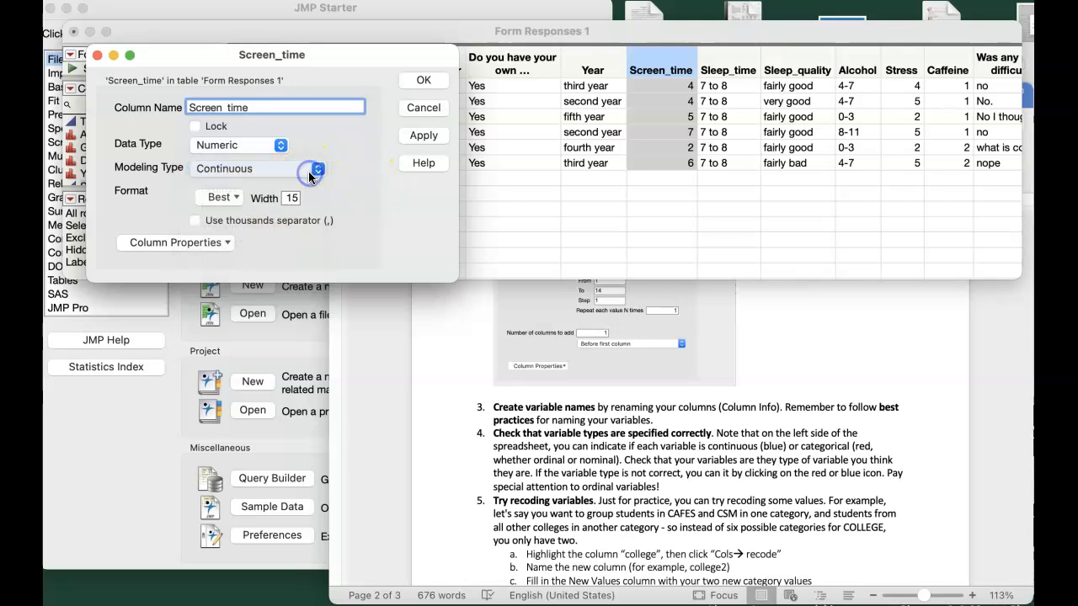
click(424, 79)
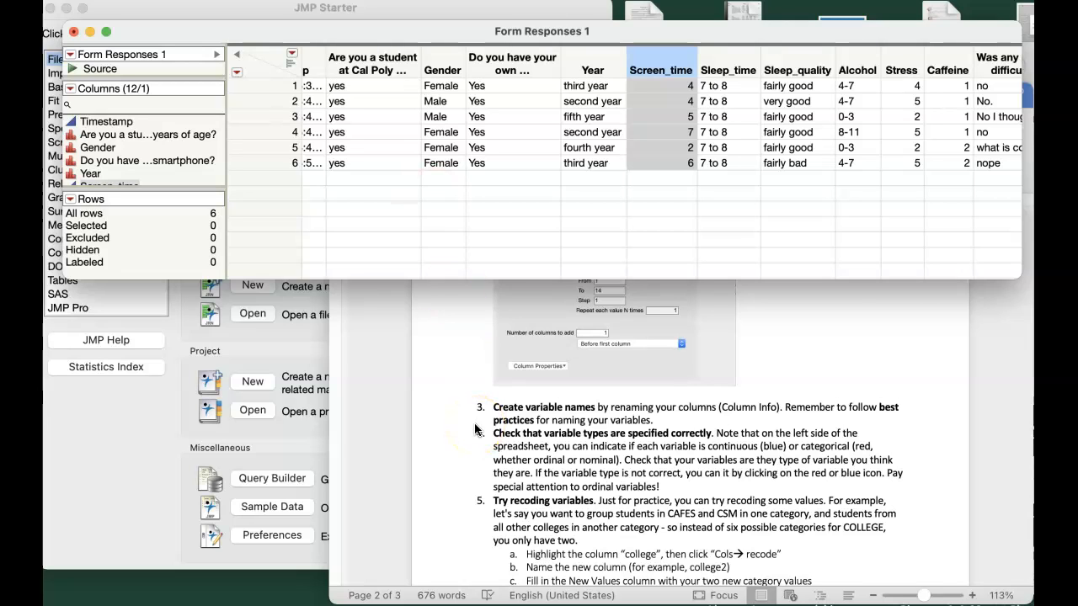
- Read the instructions on recoding variables in the Word lab document and return to the JMP data table
click(341, 425)
scroll(648, 421, down, 3)
click(566, 229)
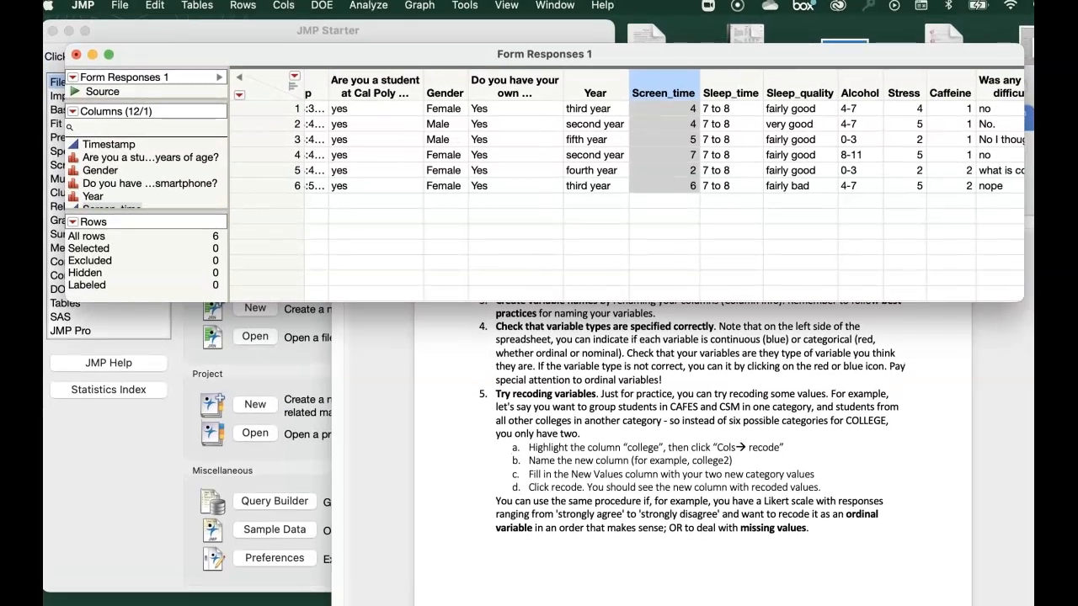
- Start recoding Screen_time into a new column and set the new values for 2, 4 and 5 to 0
click(284, 6)
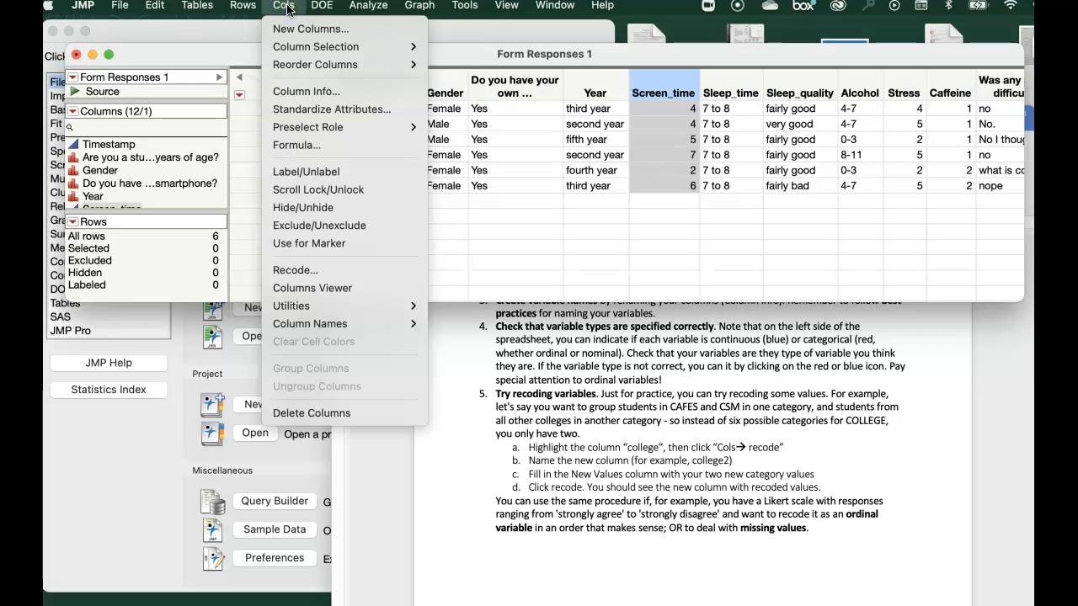
mouse_move(368, 6)
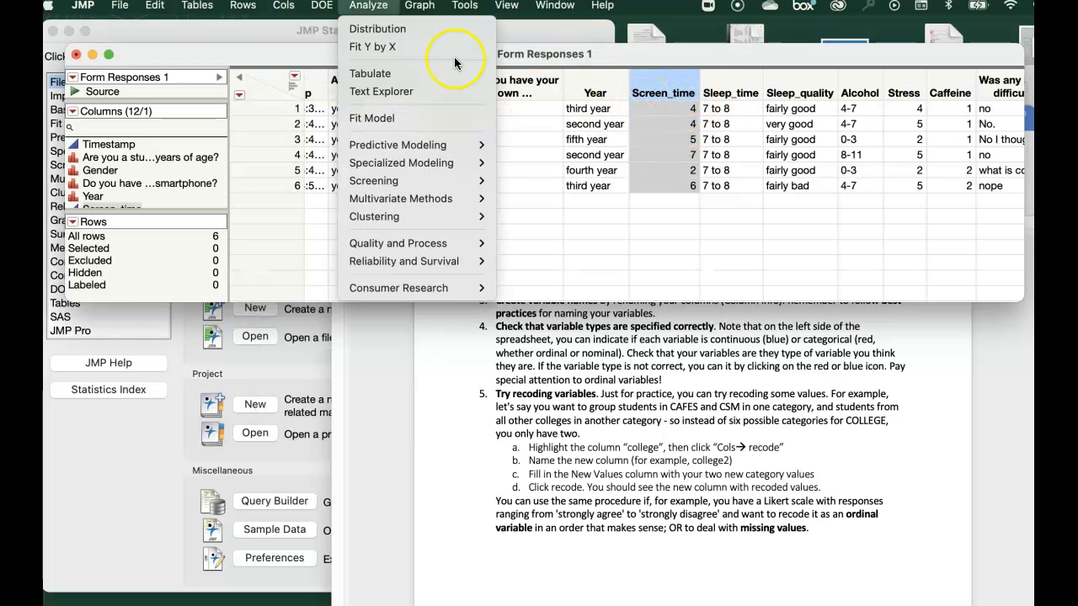
mouse_move(279, 8)
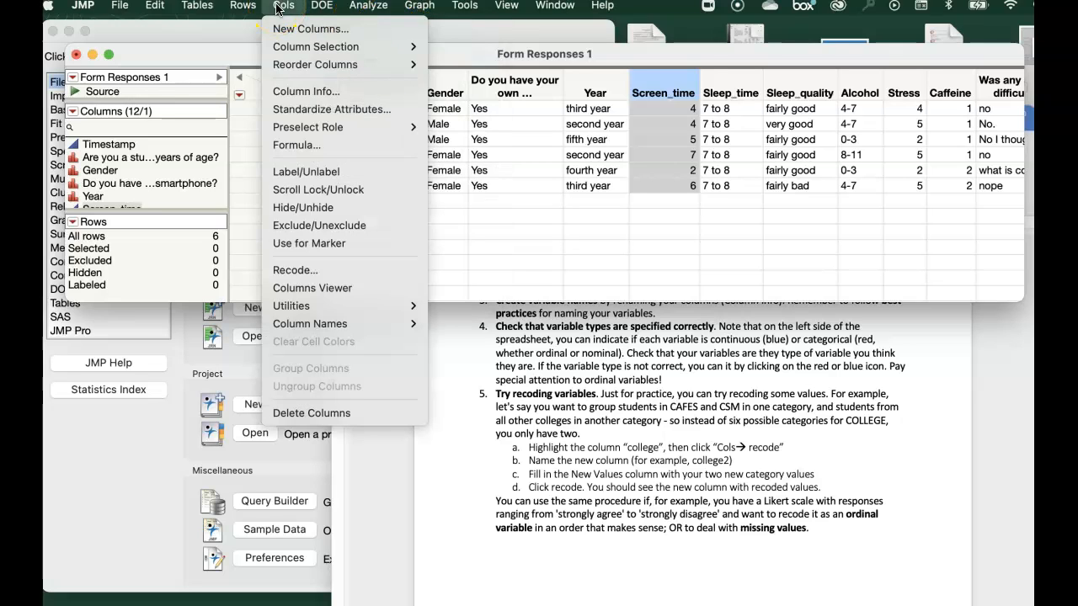
mouse_move(298, 73)
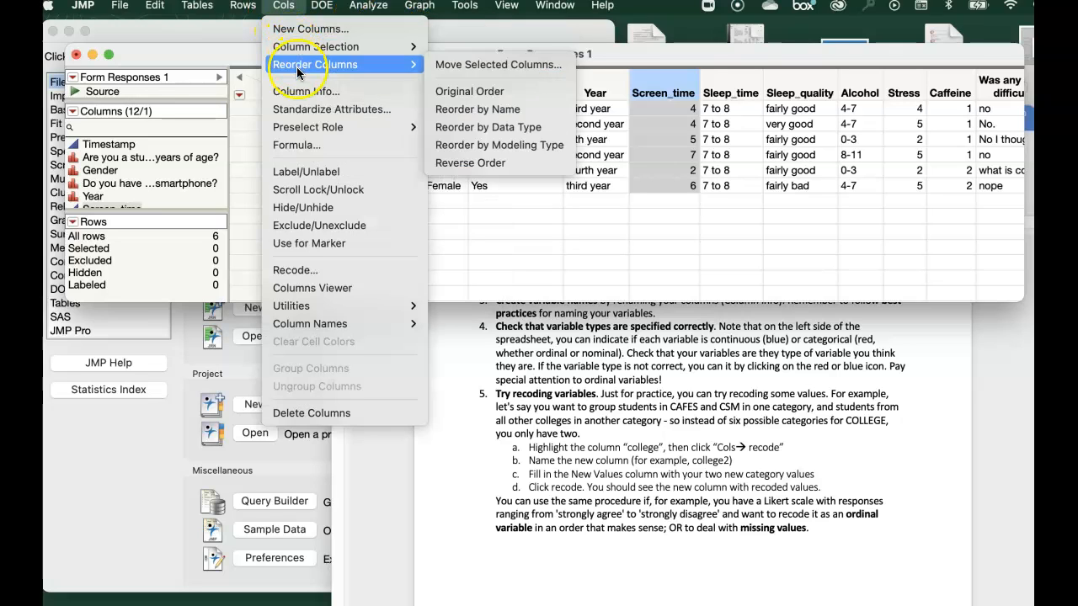
click(307, 270)
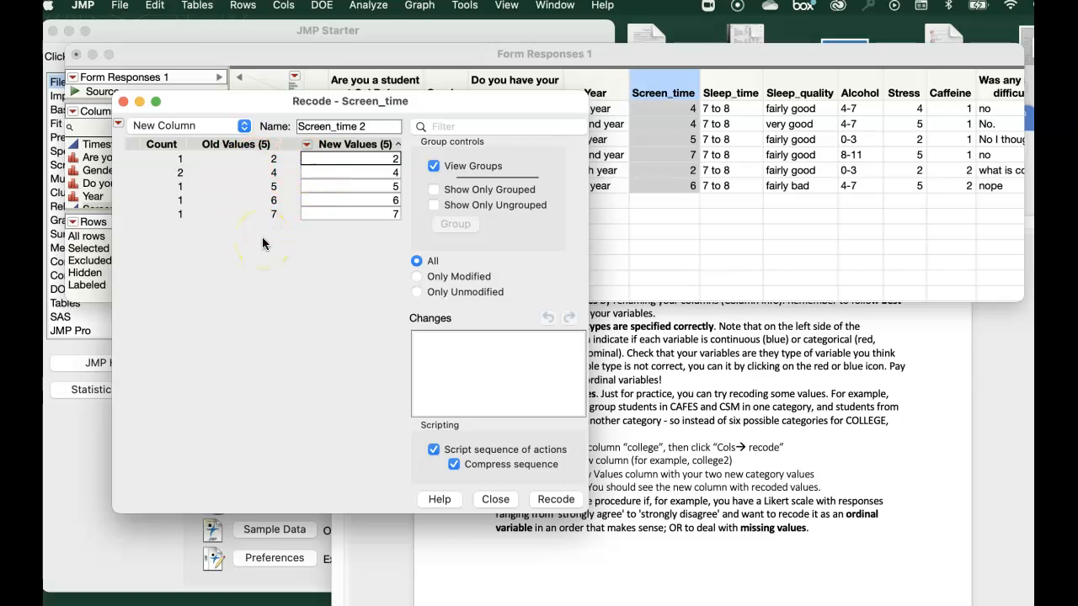
click(374, 159)
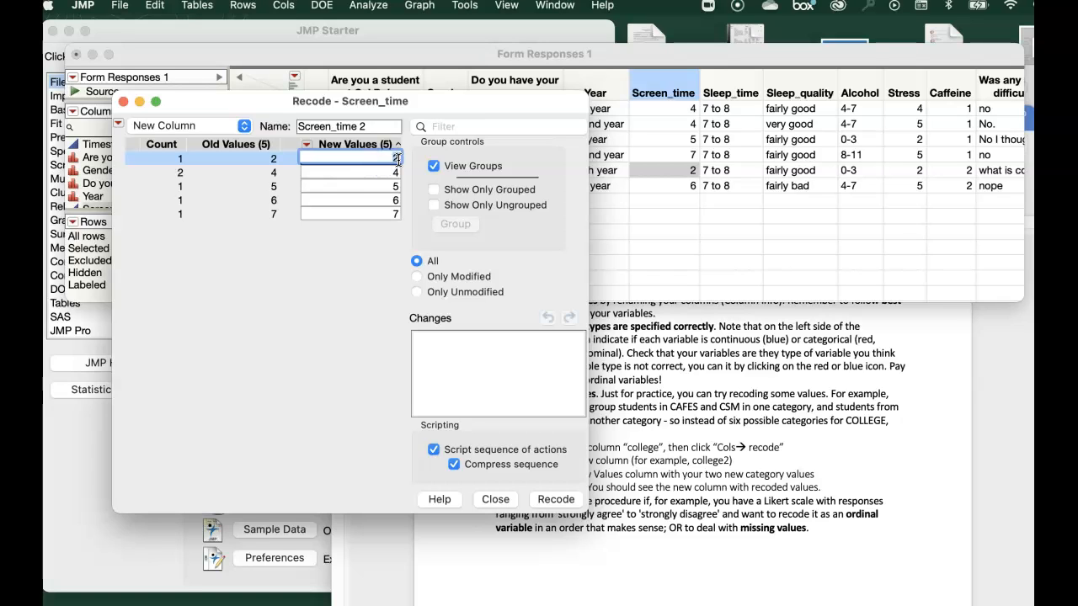
key(BackSpace)
text(0)
click(379, 172)
key(BackSpace)
text(0)
click(383, 186)
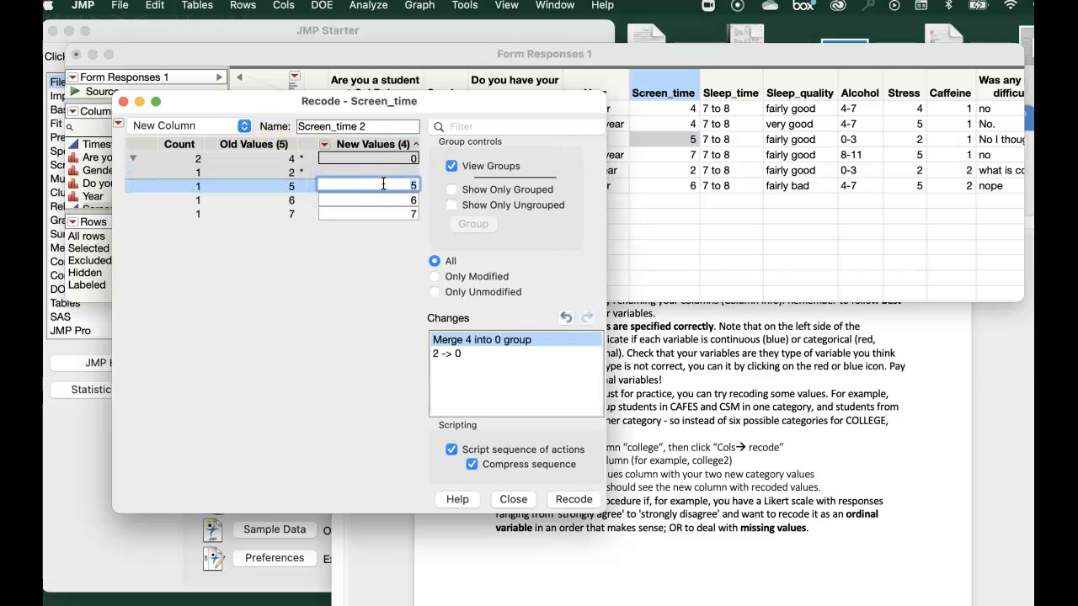
key(BackSpace)
text(0)
- Set the new values for 6 and 7 to 1 and run the recode to create the new column
click(401, 199)
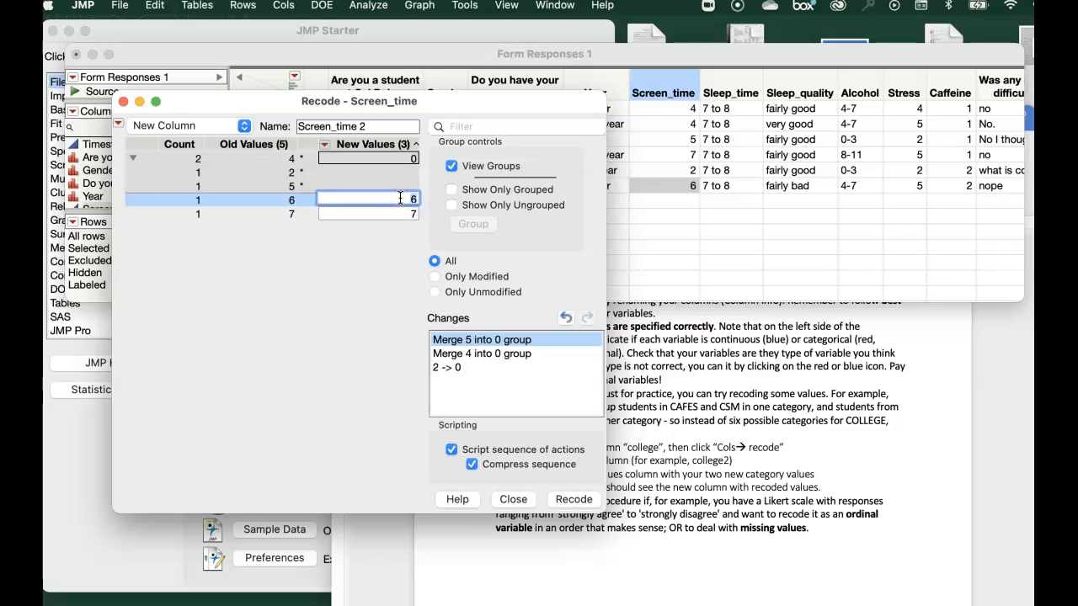
text(1)
key(Return)
text(1)
click(384, 245)
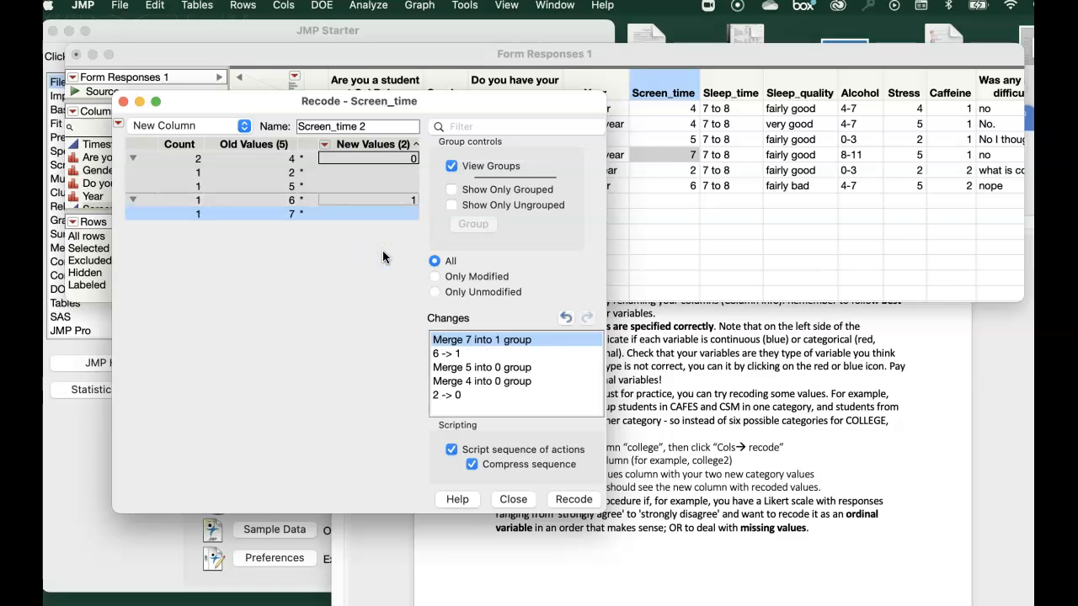
click(400, 151)
click(573, 501)
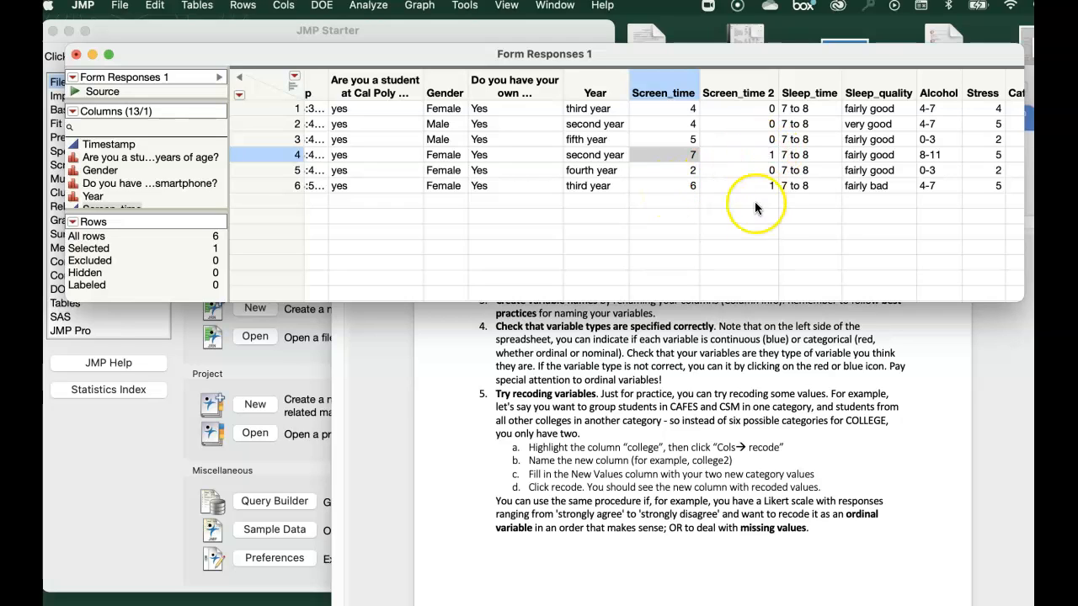
- Rename the recoded column Screen_time 2 as Screen_time_BIN in its column info
click(744, 91)
right_click(740, 93)
click(743, 97)
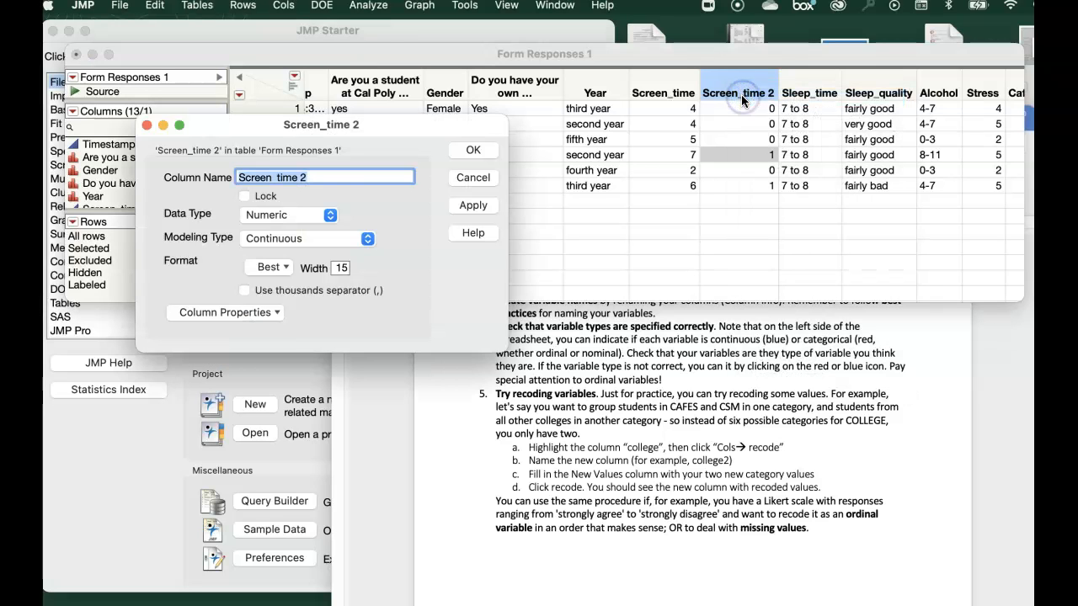
click(320, 174)
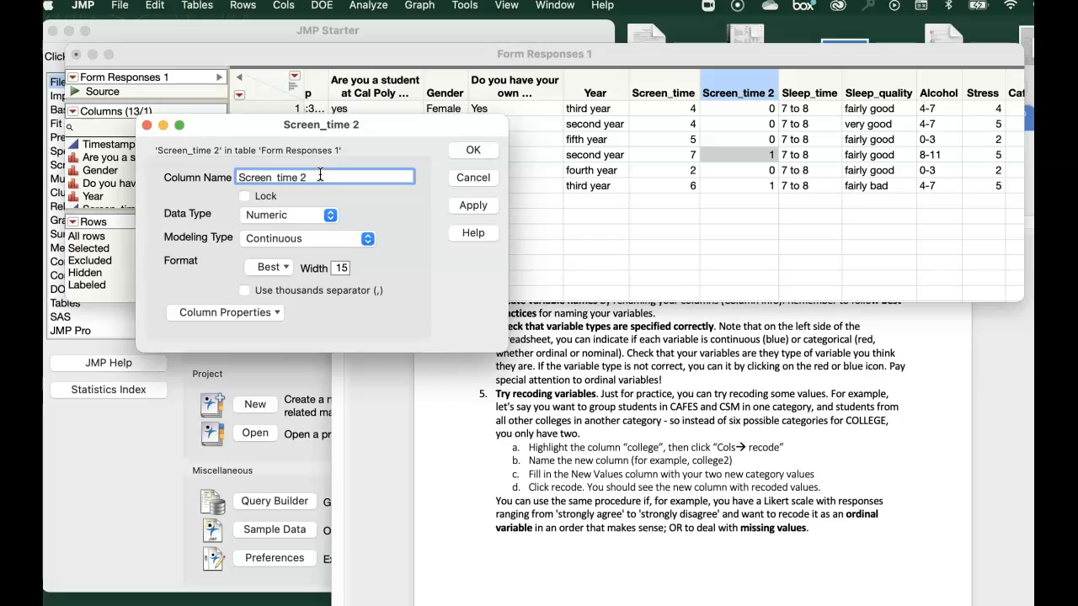
key(BackSpace)
key(BackSpace)
text(_BIN)
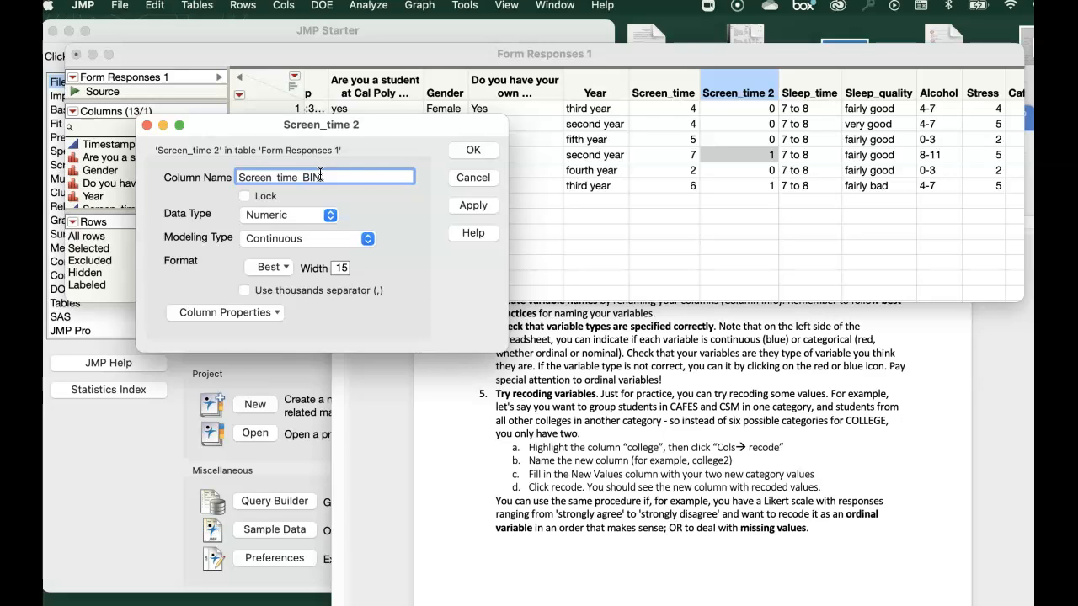
click(470, 150)
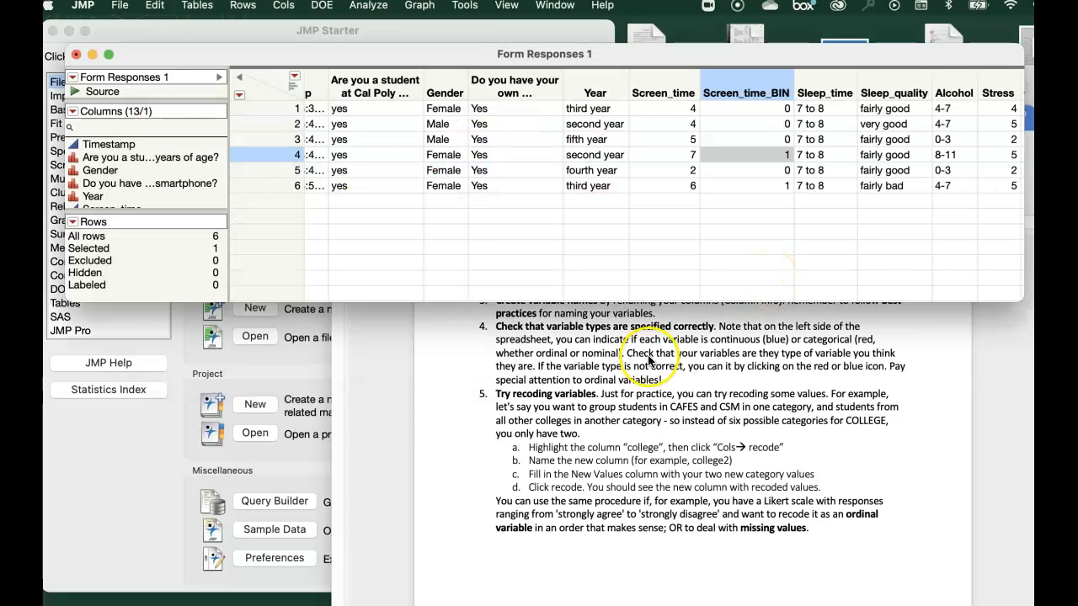